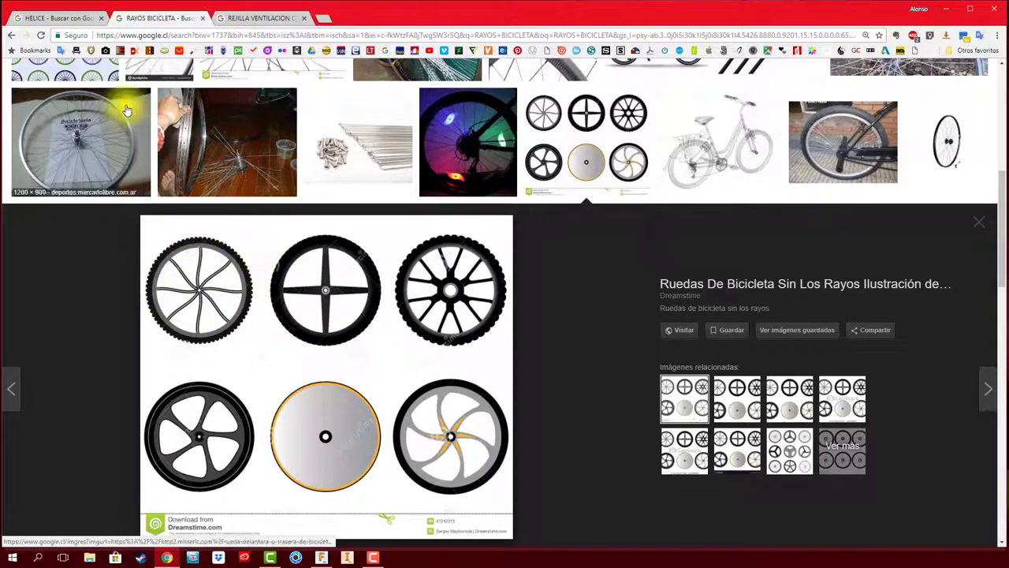
Review the propeller and circular ventilation grille reference images, then return to Fusion 360.
click(72, 19)
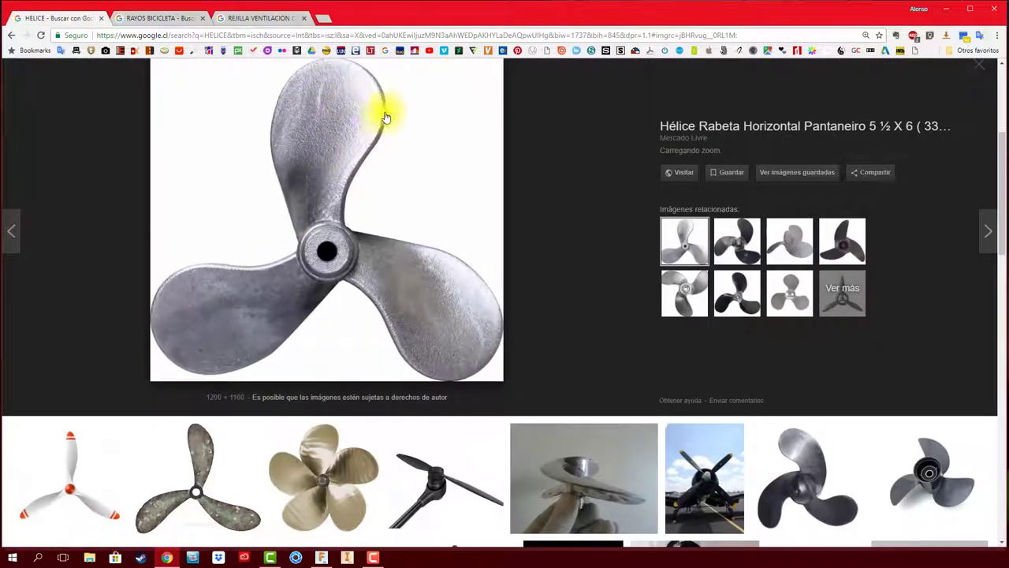
click(260, 18)
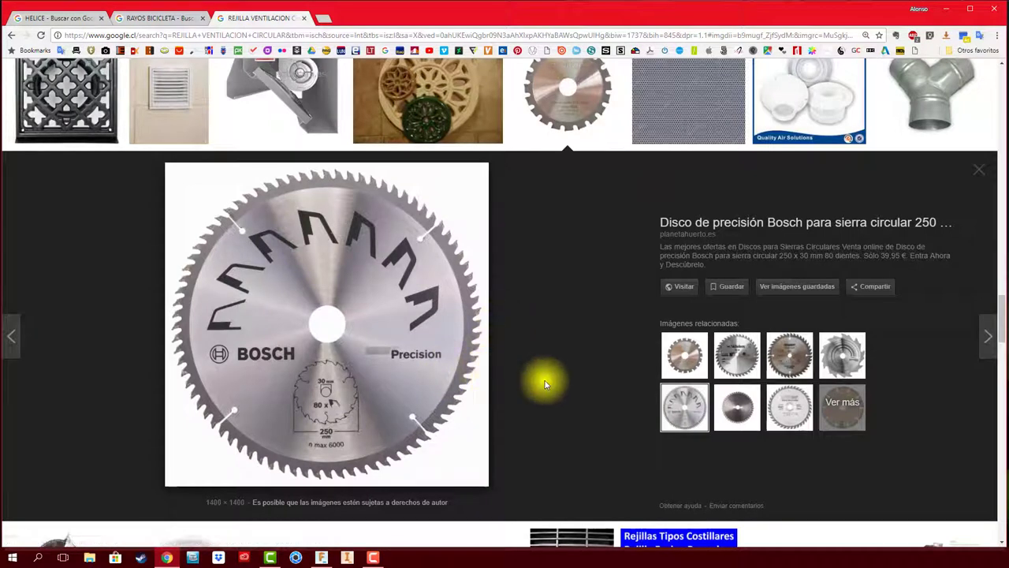
click(322, 557)
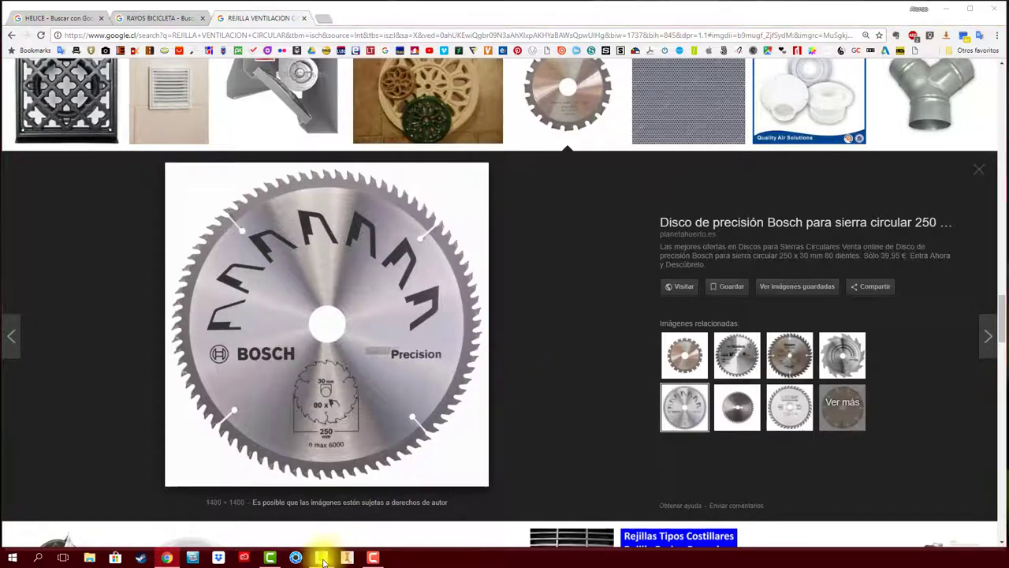
Sketch a 50 mm diameter circle centred on the origin of the top plane.
click(75, 63)
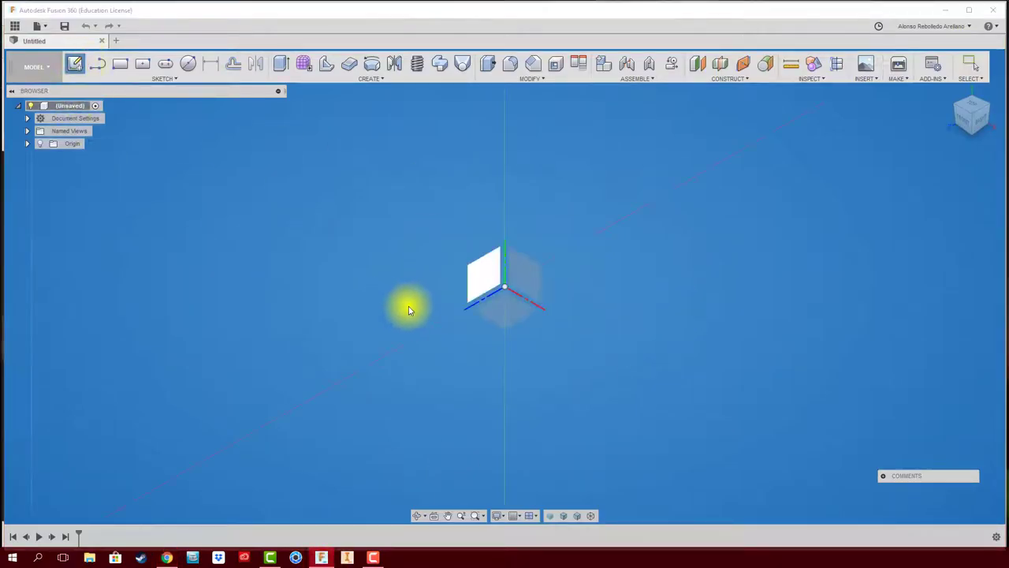
click(524, 318)
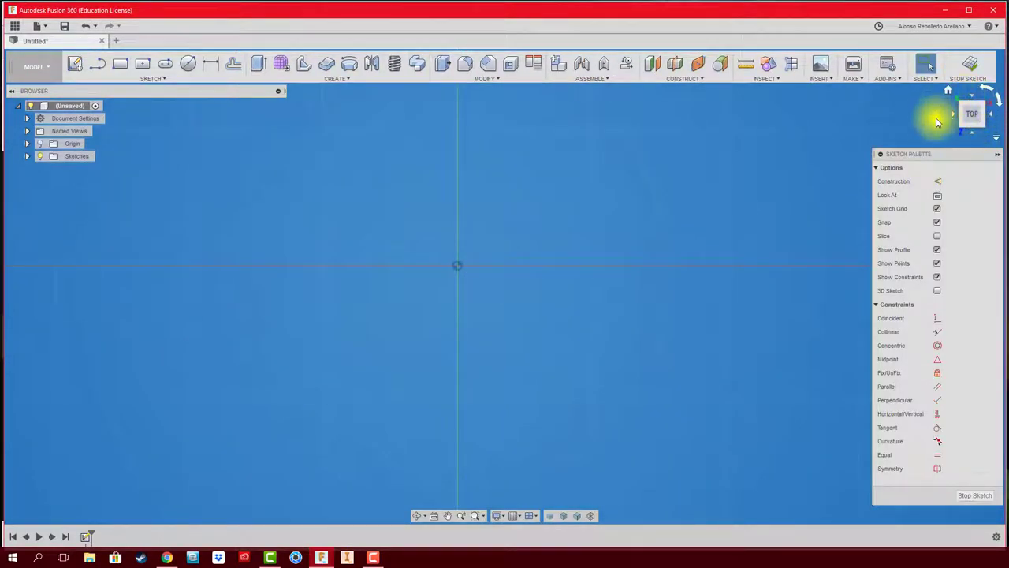
click(187, 63)
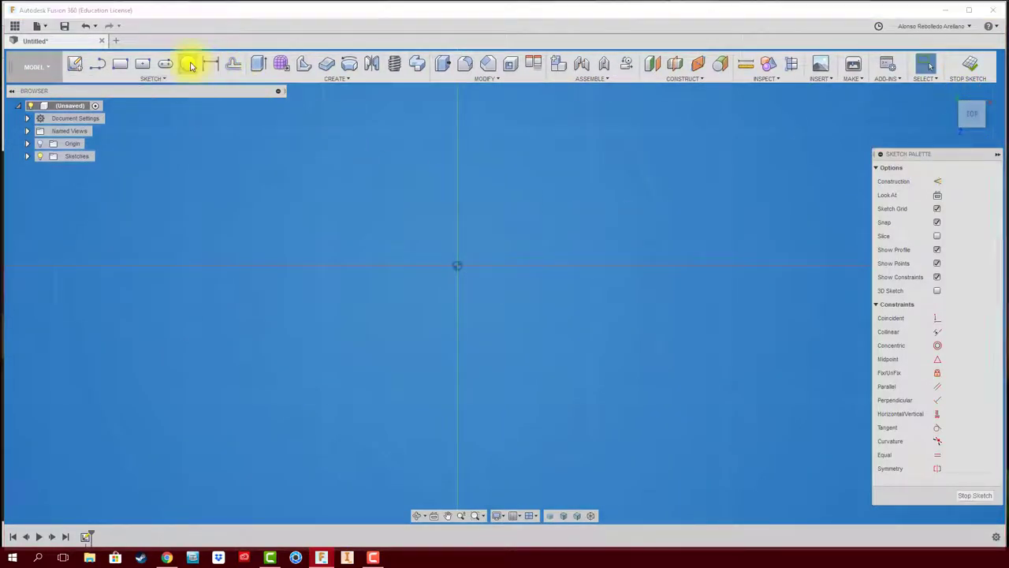
click(460, 264)
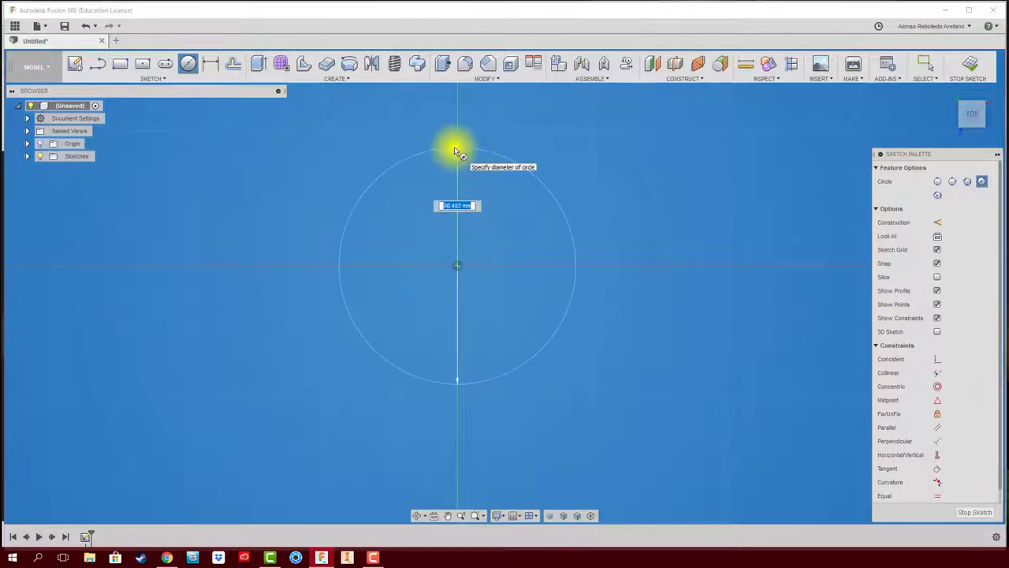
text(50)
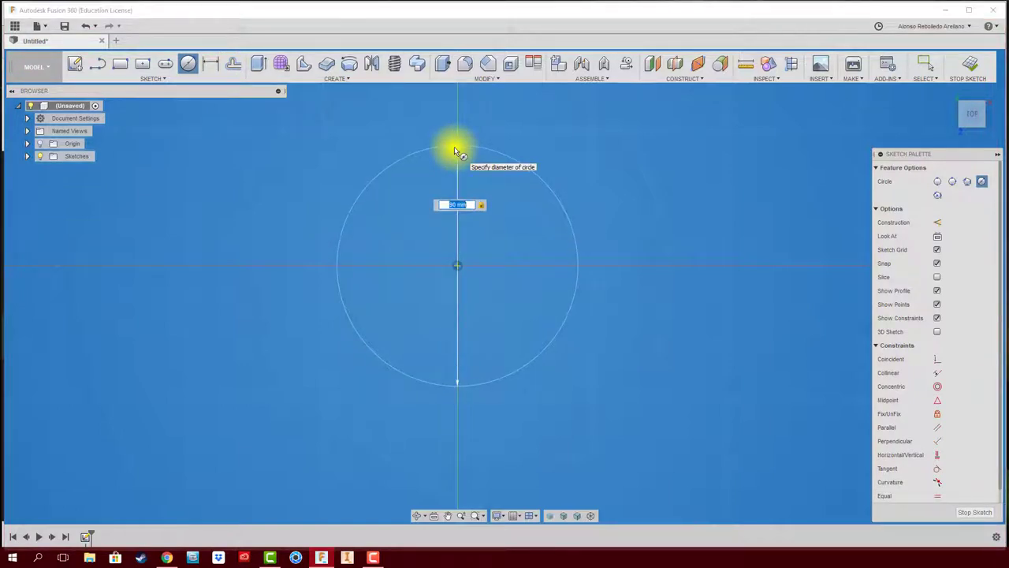
key(Return)
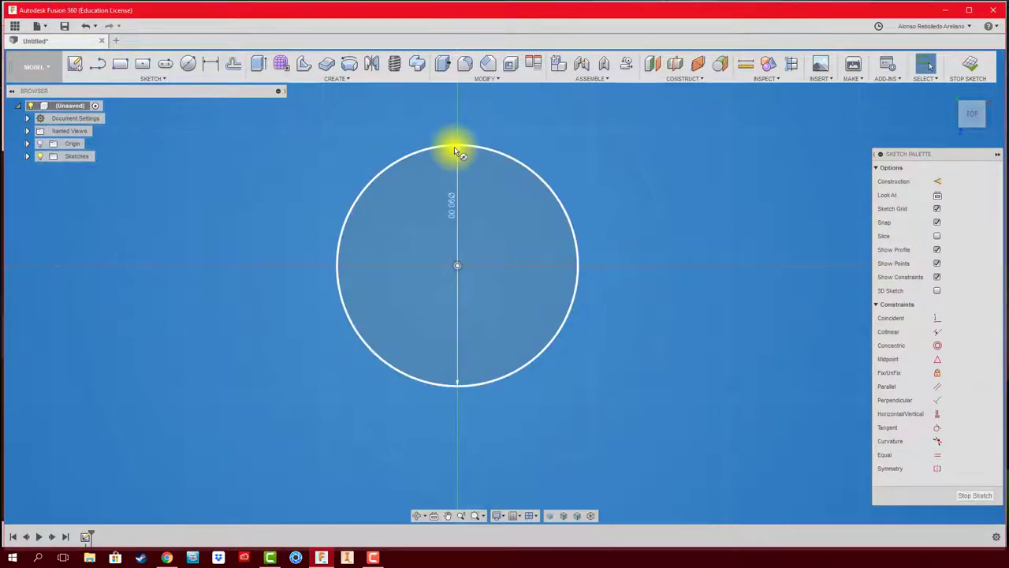
shift+middle_drag(580, 203, 599, 200)
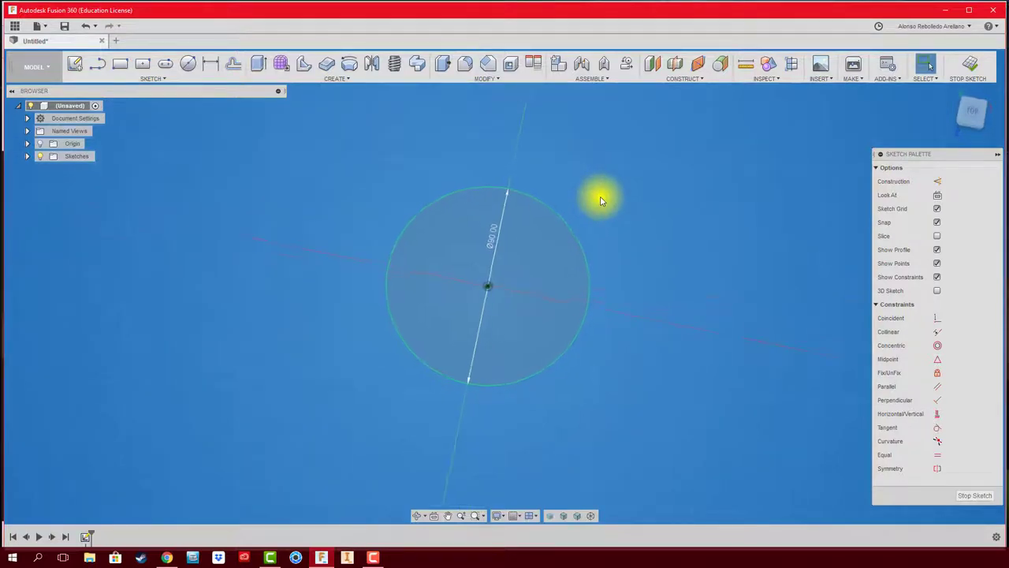
Extrude the 50 mm circle profile into a thin solid disc.
click(256, 69)
click(441, 265)
drag(481, 284, 482, 273)
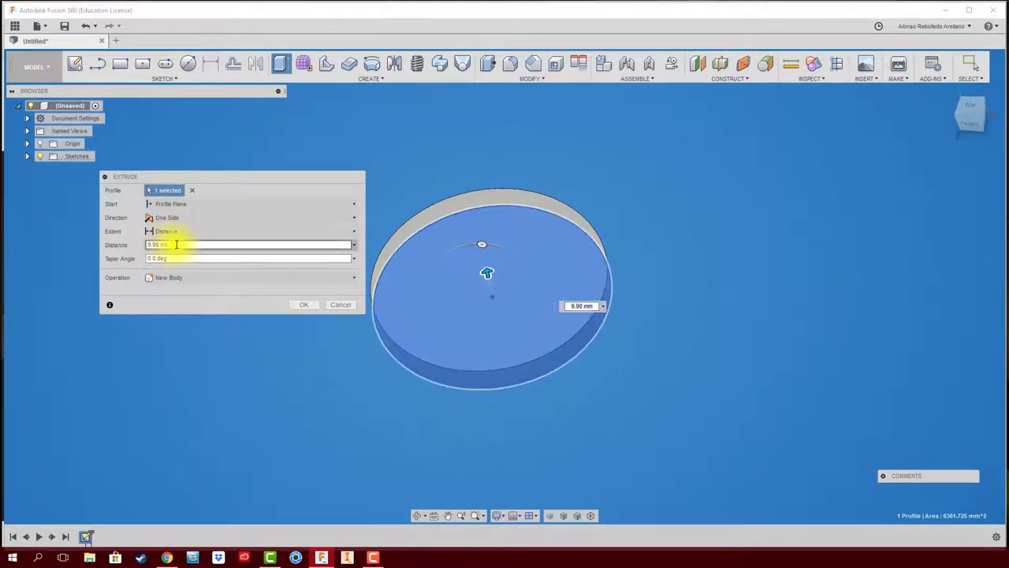
drag(176, 244, 130, 247)
key(Return)
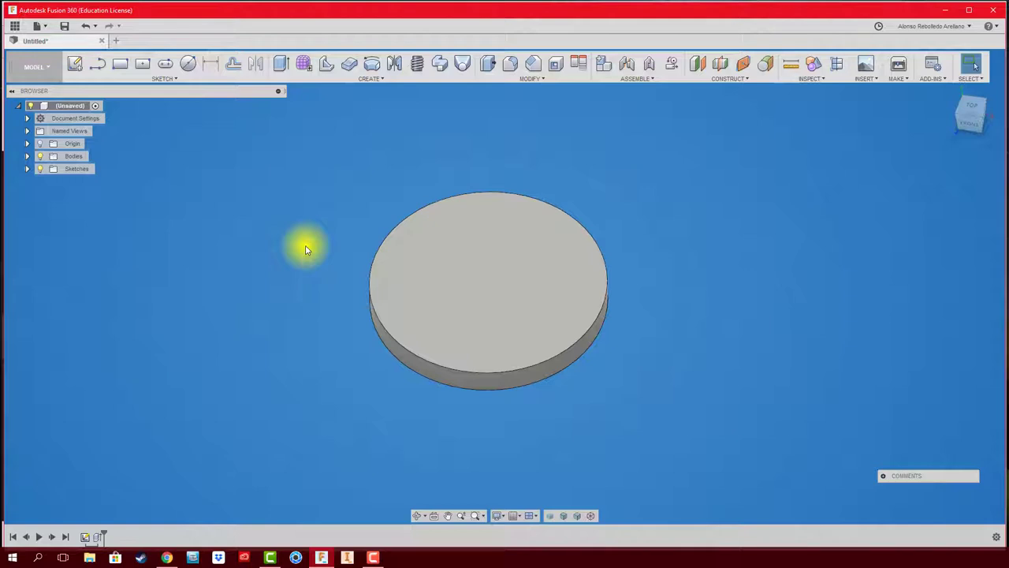
Draw a 10 mm circle on the disc's top face above its centre.
click(189, 66)
click(483, 223)
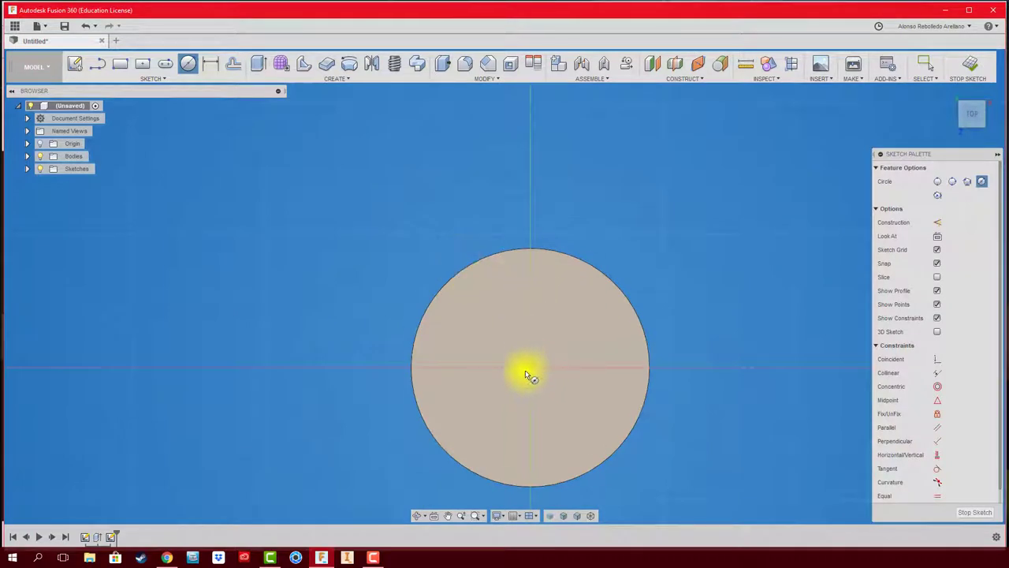
click(534, 298)
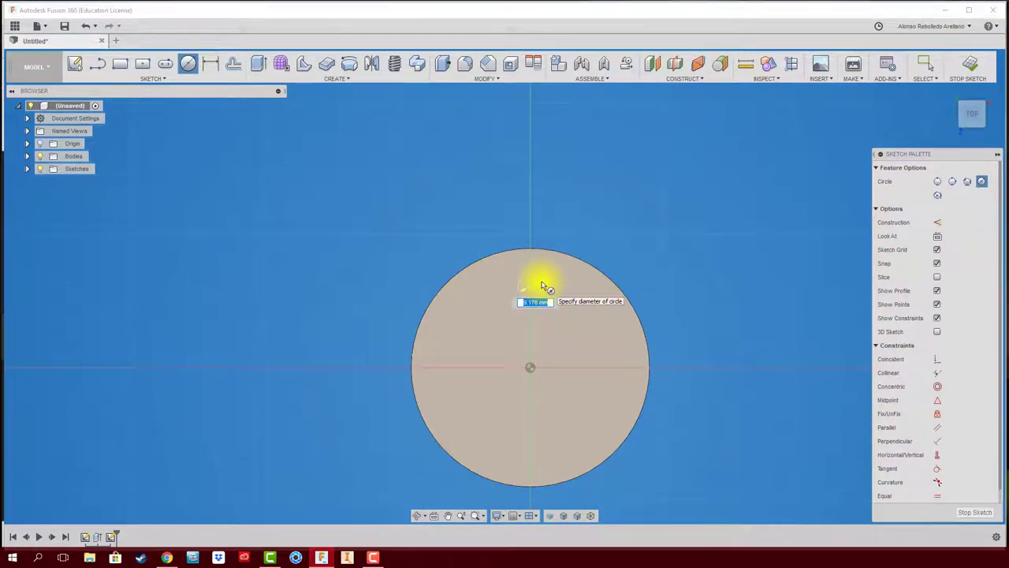
key(Return)
key(Escape)
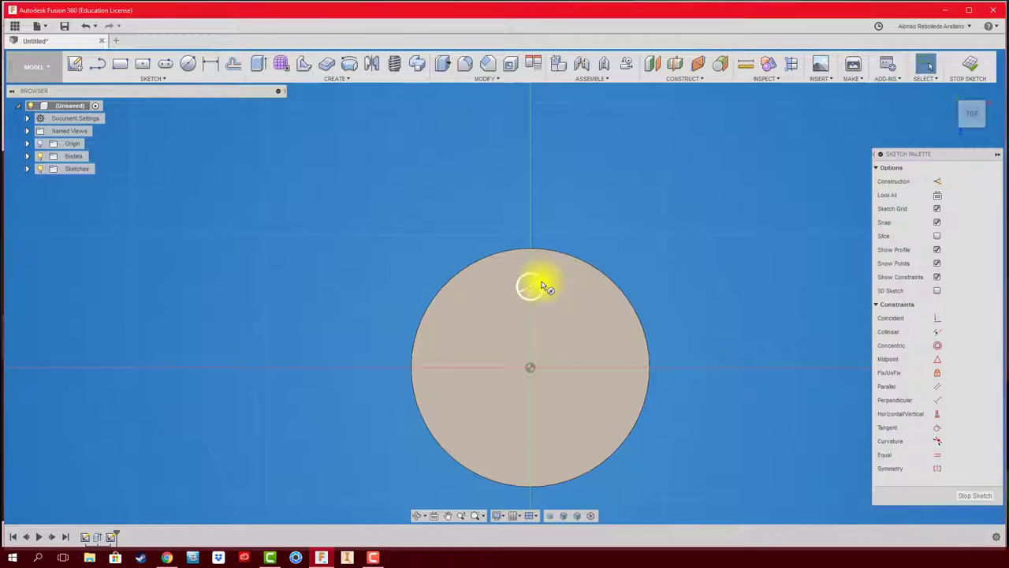
middle_drag(793, 291, 756, 216)
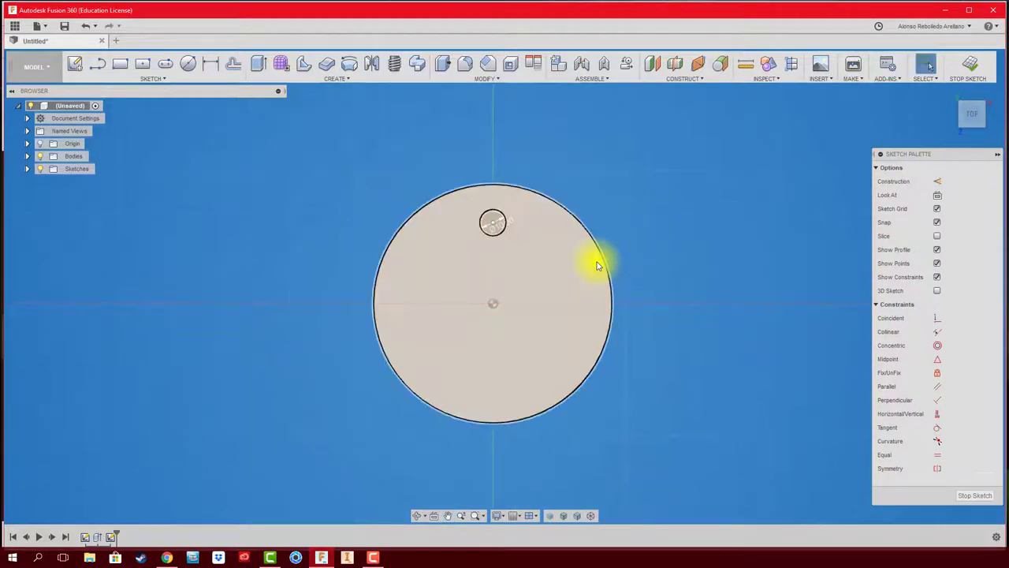
Dimension the small circle's centre 30 mm from the disc centre.
key(d)
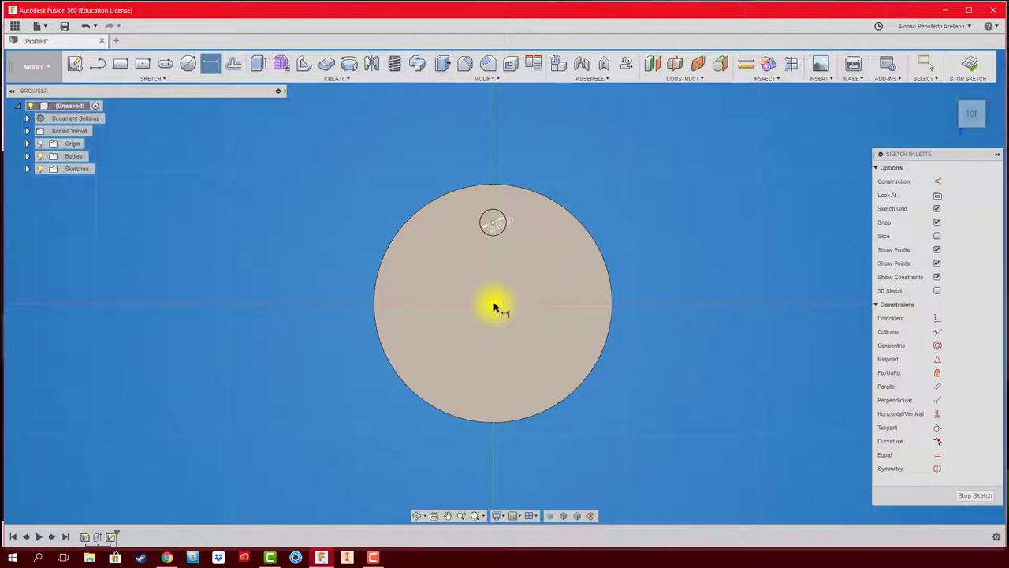
click(493, 305)
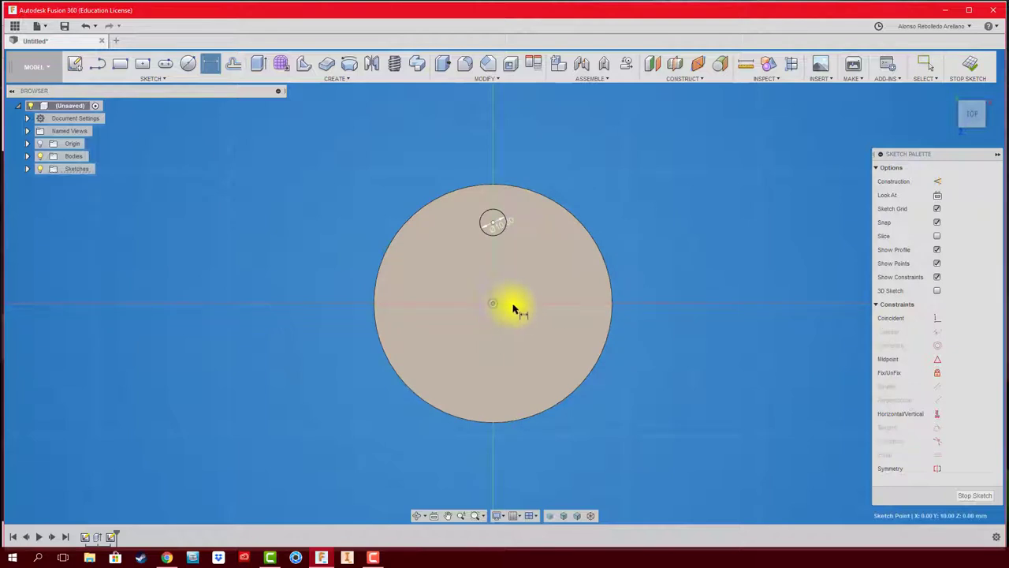
click(505, 231)
click(535, 269)
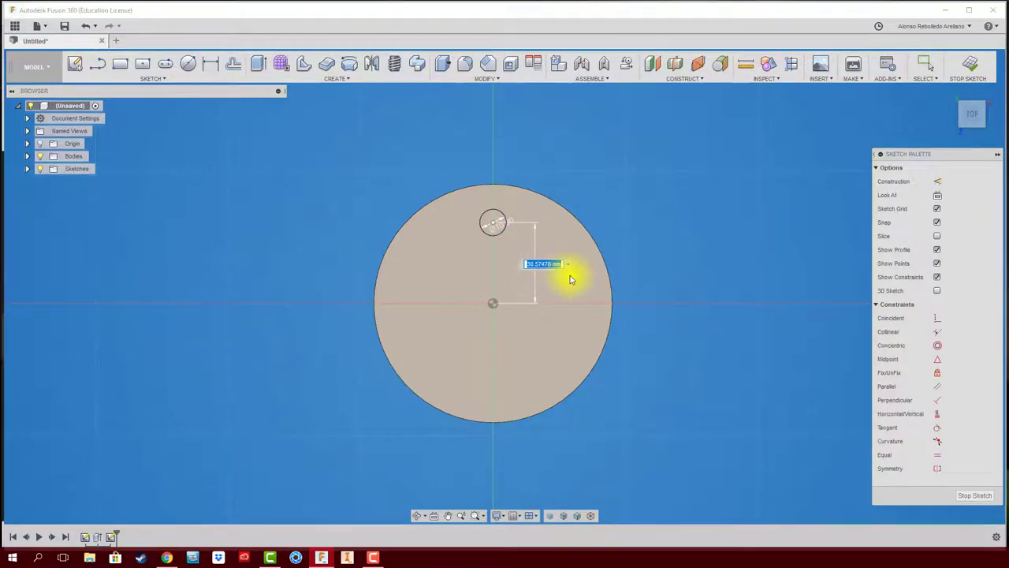
text(30)
key(Return)
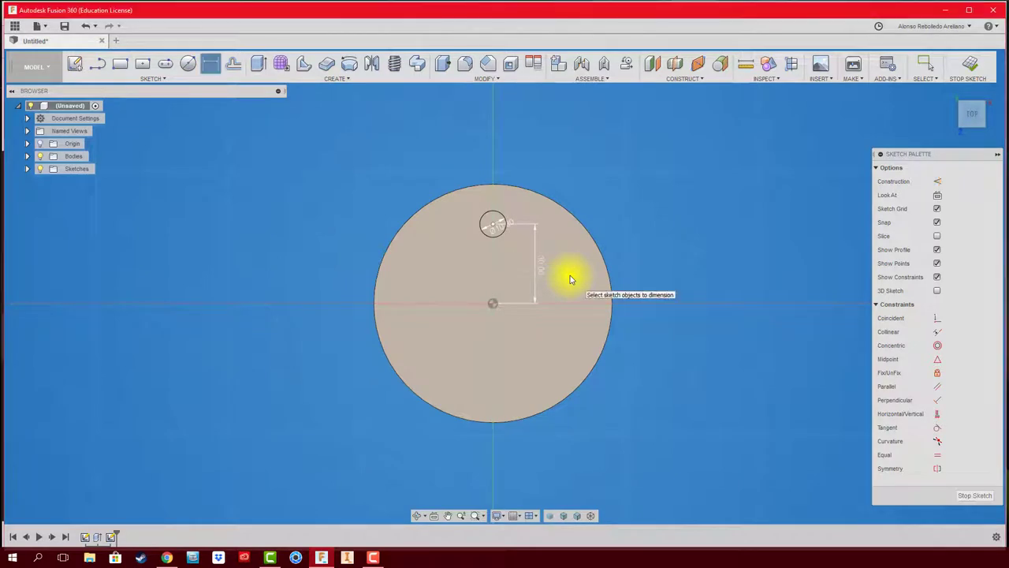
shift+middle_drag(707, 219, 704, 213)
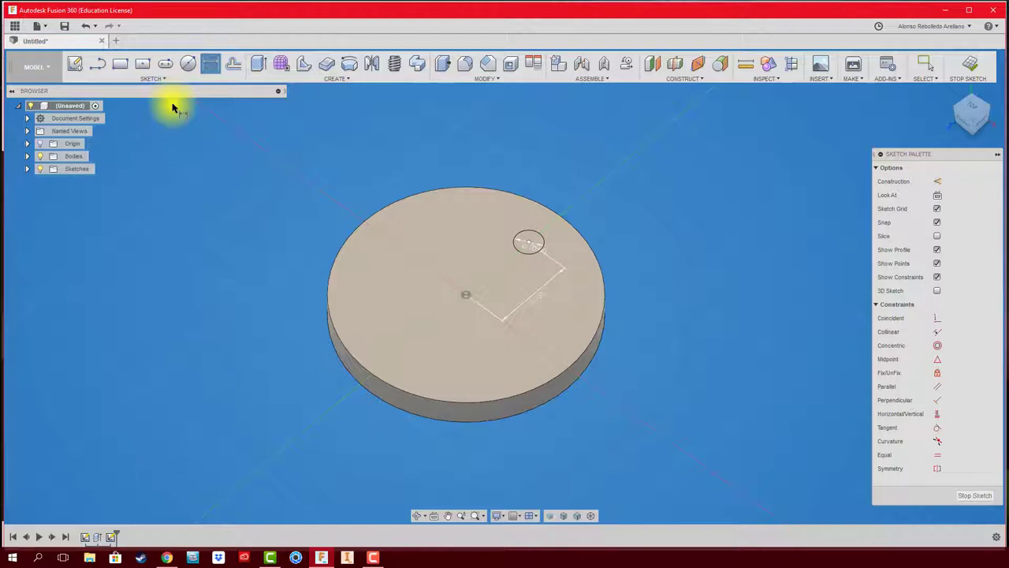
Start a circular sketch pattern of the 10 mm circle around the disc centre.
key(Escape)
click(158, 79)
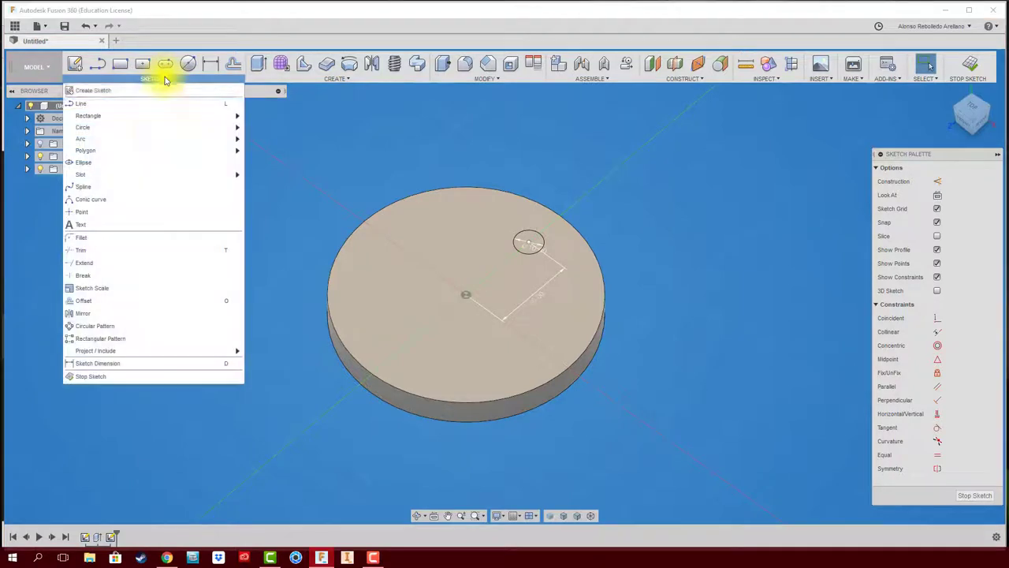
click(112, 331)
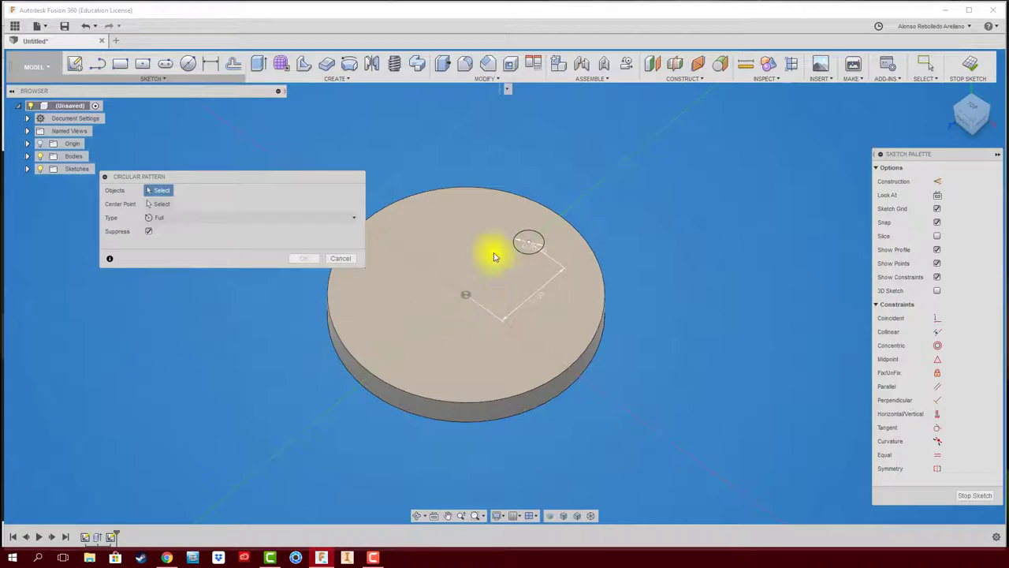
click(526, 234)
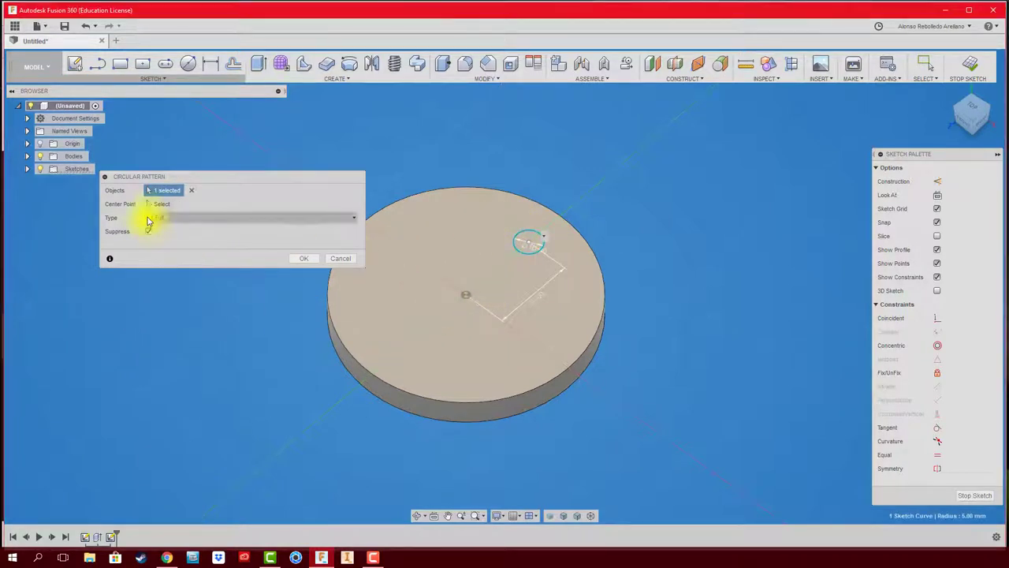
click(157, 205)
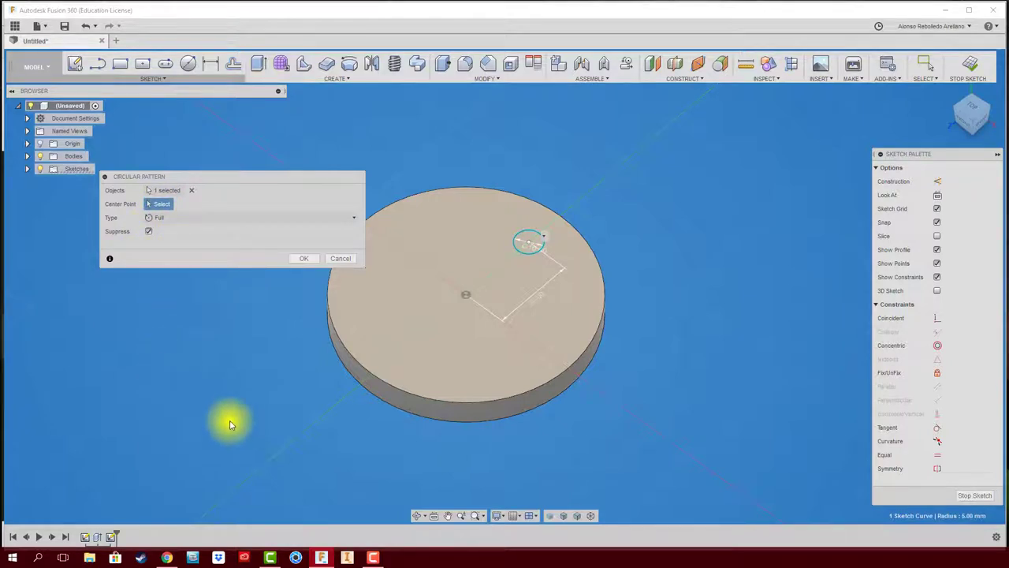
click(565, 372)
middle_drag(608, 416, 689, 410)
scroll(688, 410, up, 3)
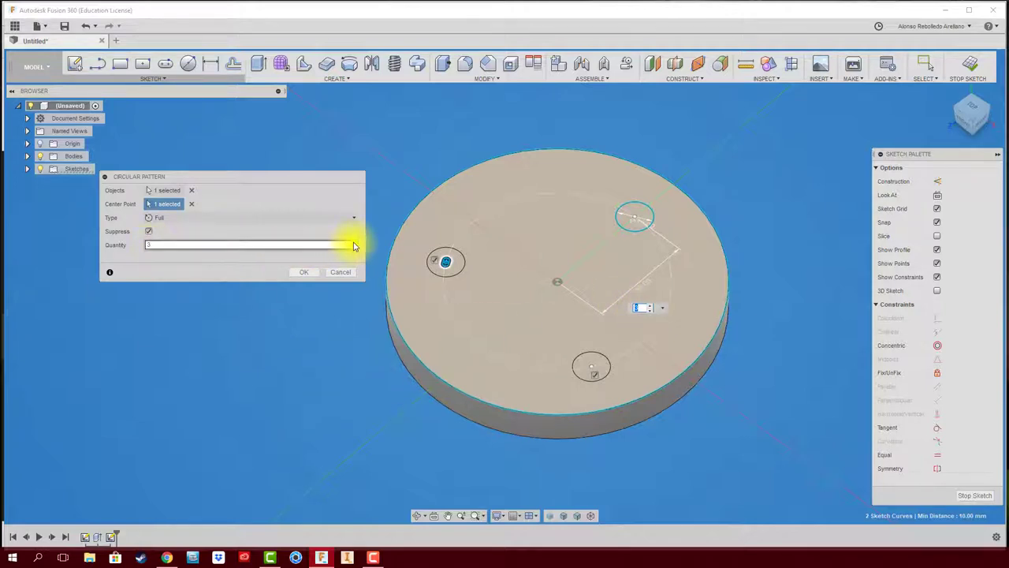
Set the pattern quantity to 6, confirm it, and check the result from the top.
key(Up)
key(Up)
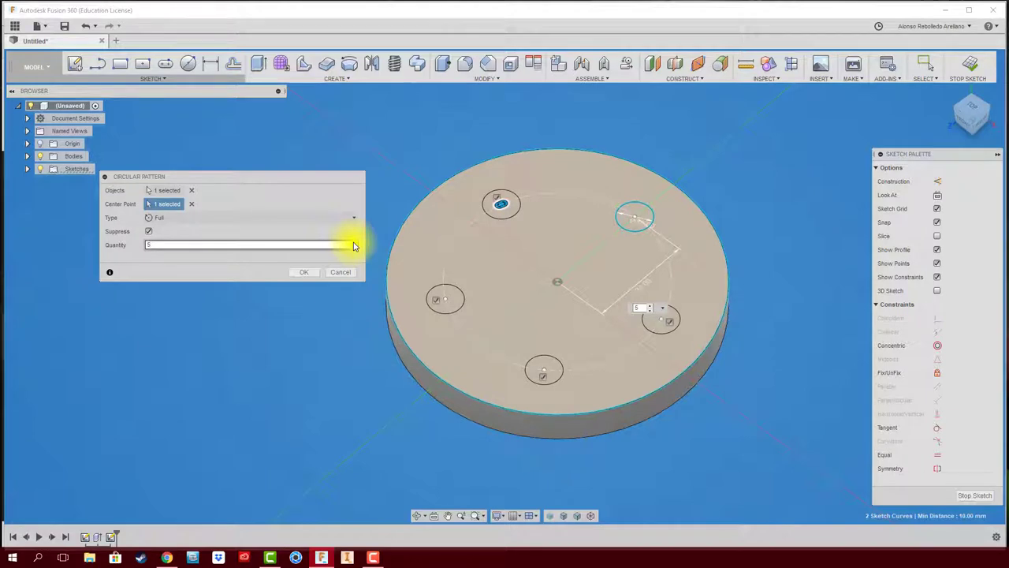
key(Up)
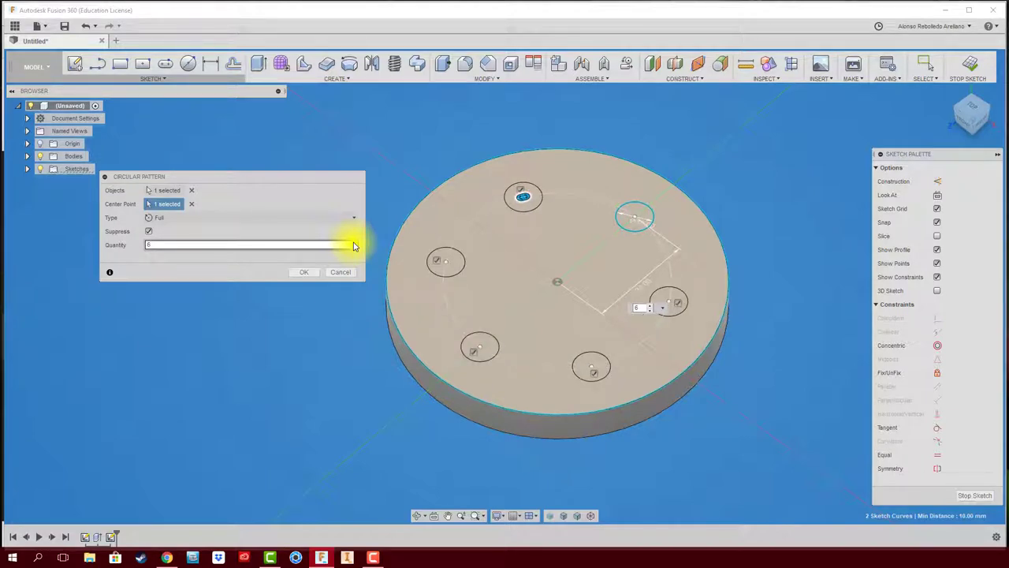
key(Down)
key(Down)
key(Down)
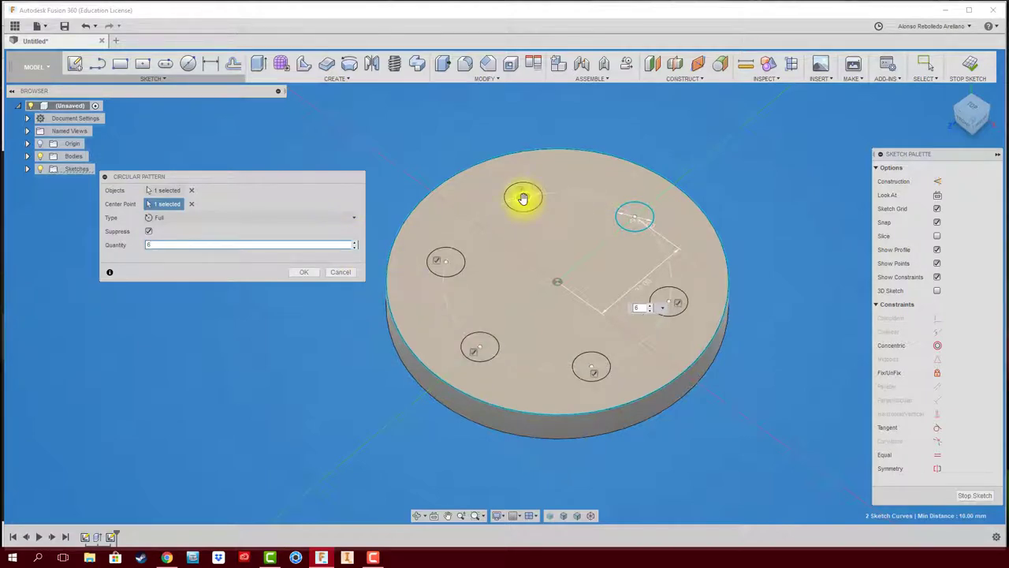
mouse_move(523, 196)
mouse_down()
mouse_move(473, 218)
mouse_move(564, 195)
mouse_up()
key(Up)
key(Up)
key(Up)
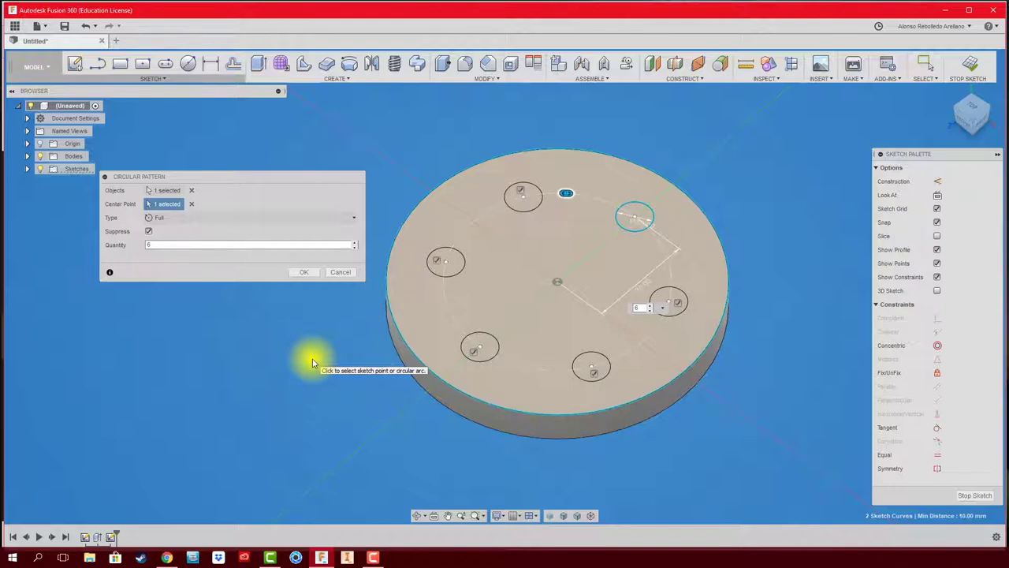
click(304, 271)
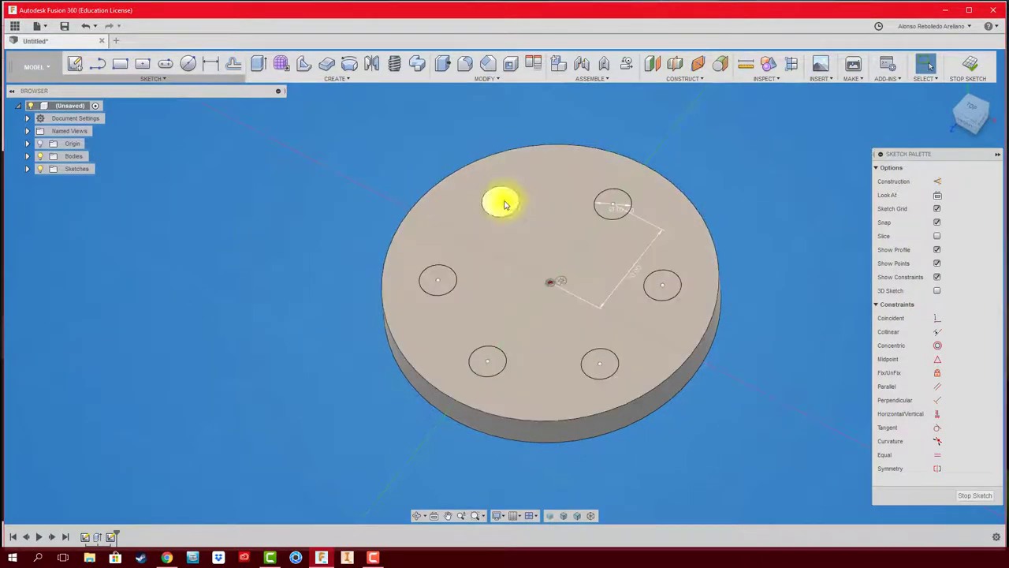
click(969, 108)
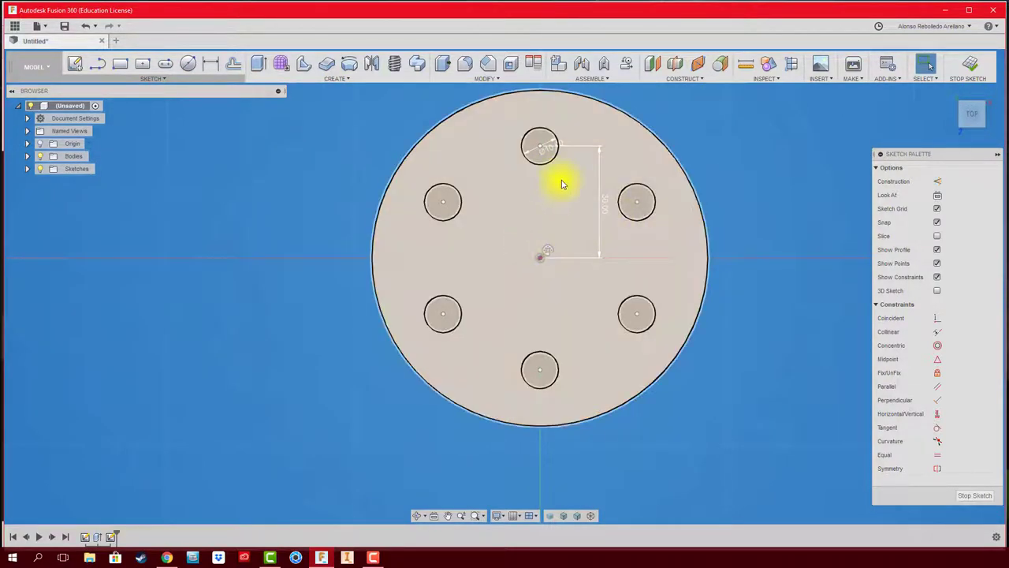
key(F5)
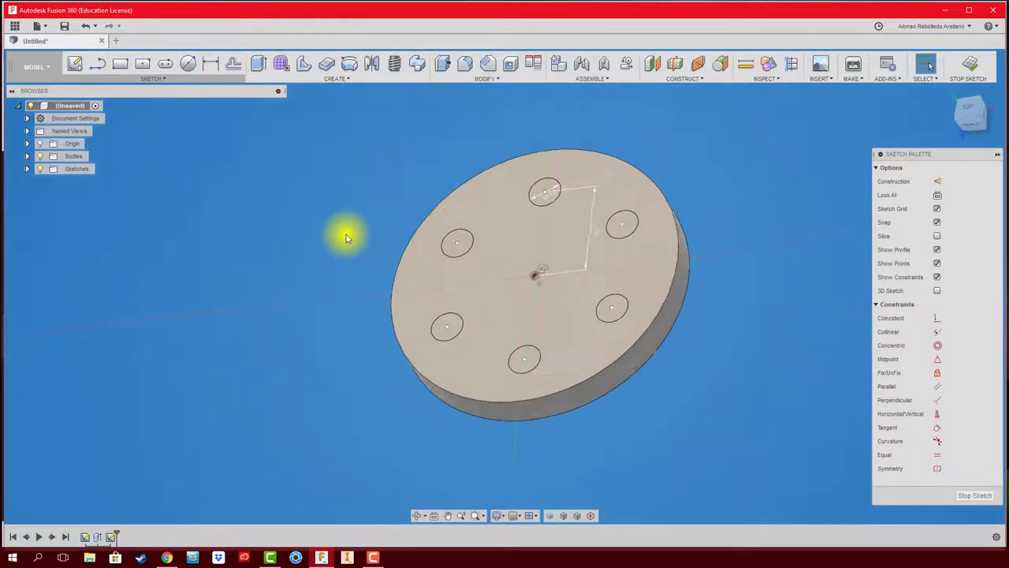
Extrude-cut all six circle profiles down through the disc.
click(260, 65)
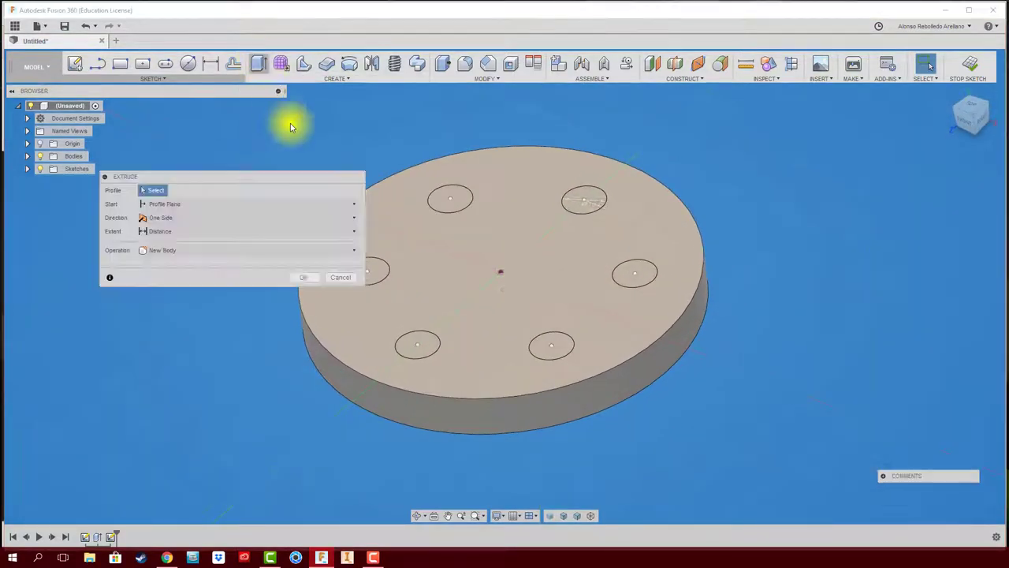
click(454, 206)
click(582, 201)
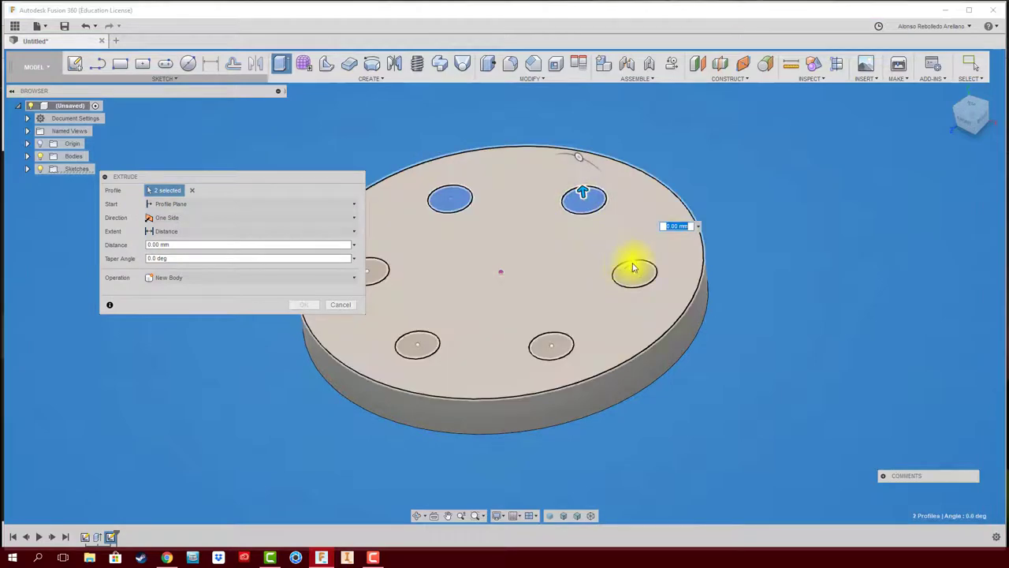
click(634, 268)
click(556, 342)
click(426, 337)
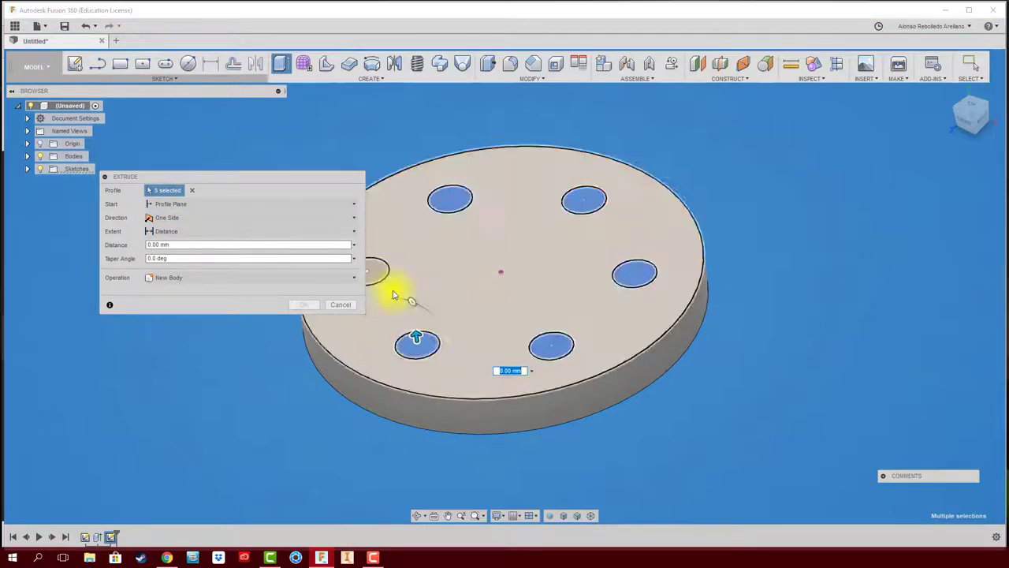
shift+middle_drag(378, 274, 574, 261)
click(479, 261)
drag(480, 261, 532, 438)
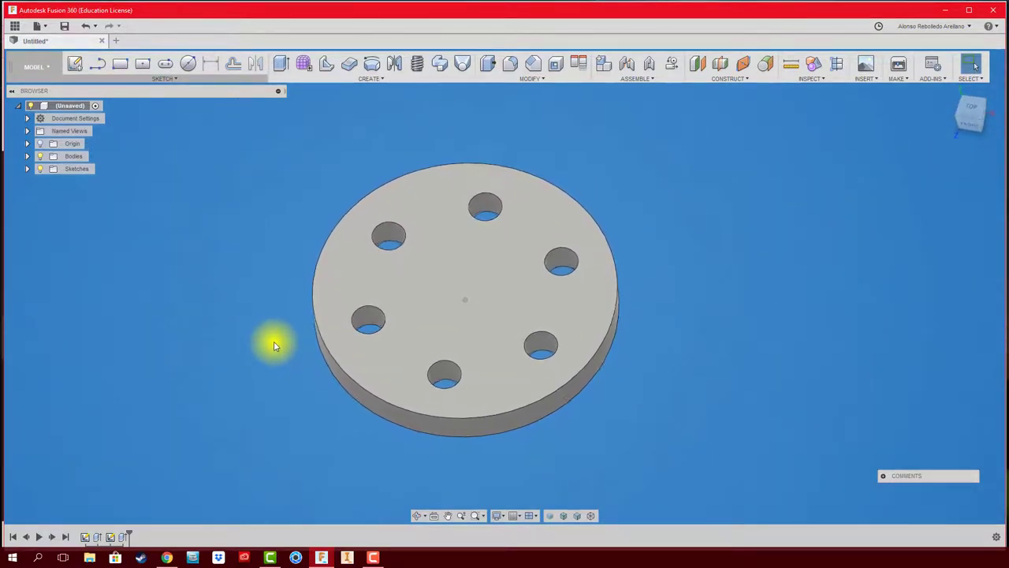
Sketch a short vertical slot beside the centre of the disc's top face and begin extruding it.
click(75, 63)
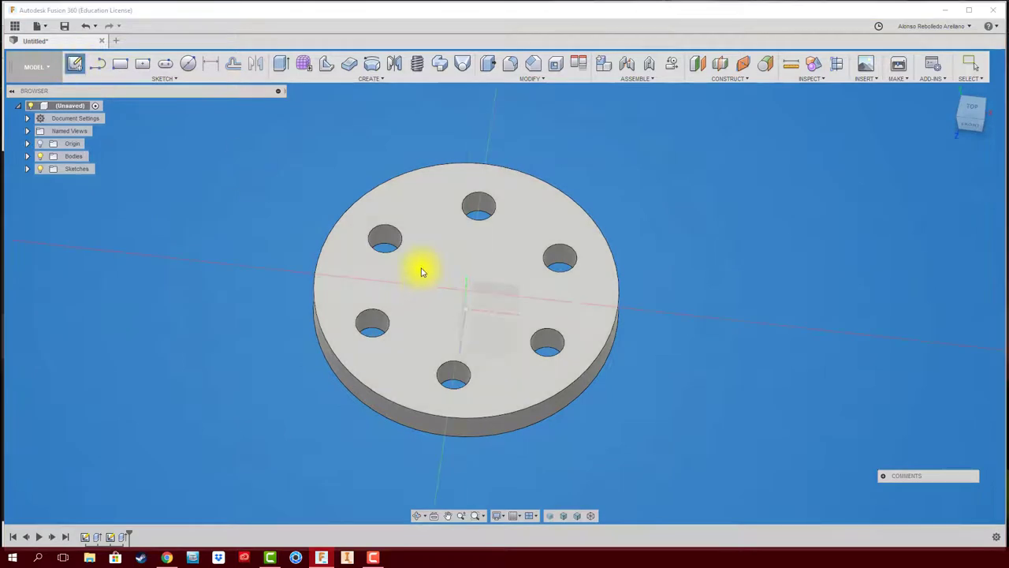
click(421, 272)
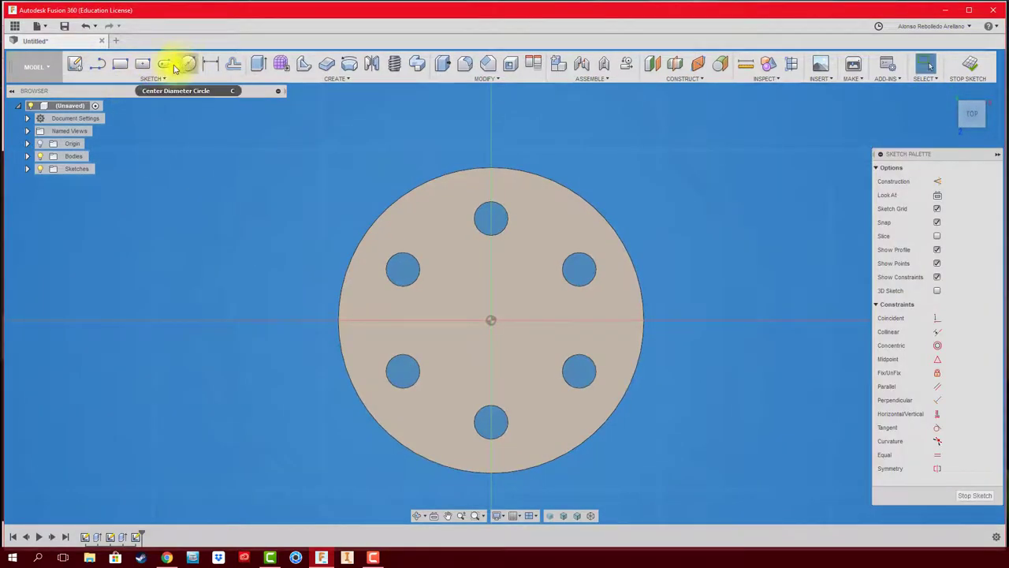
click(167, 65)
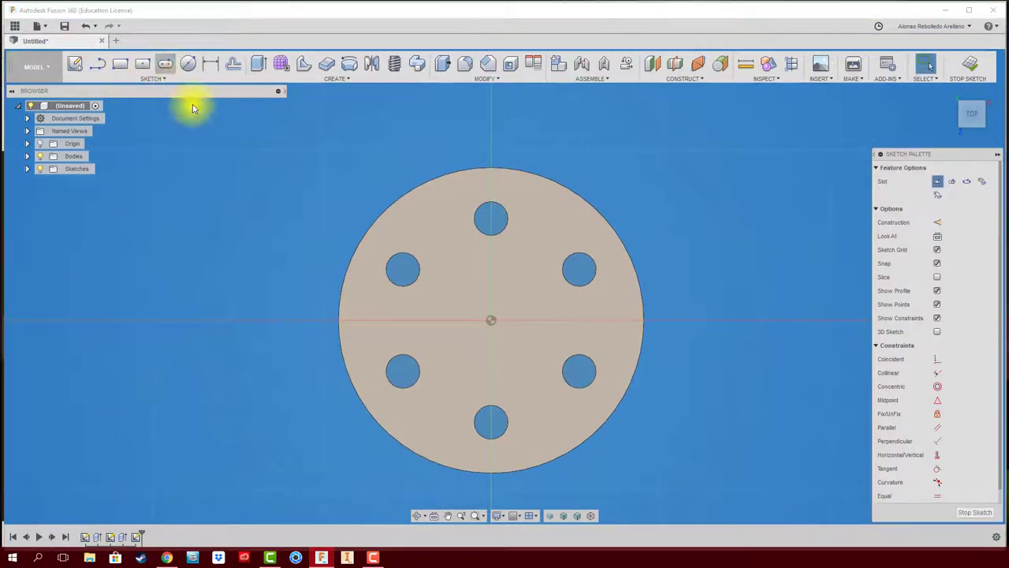
click(490, 292)
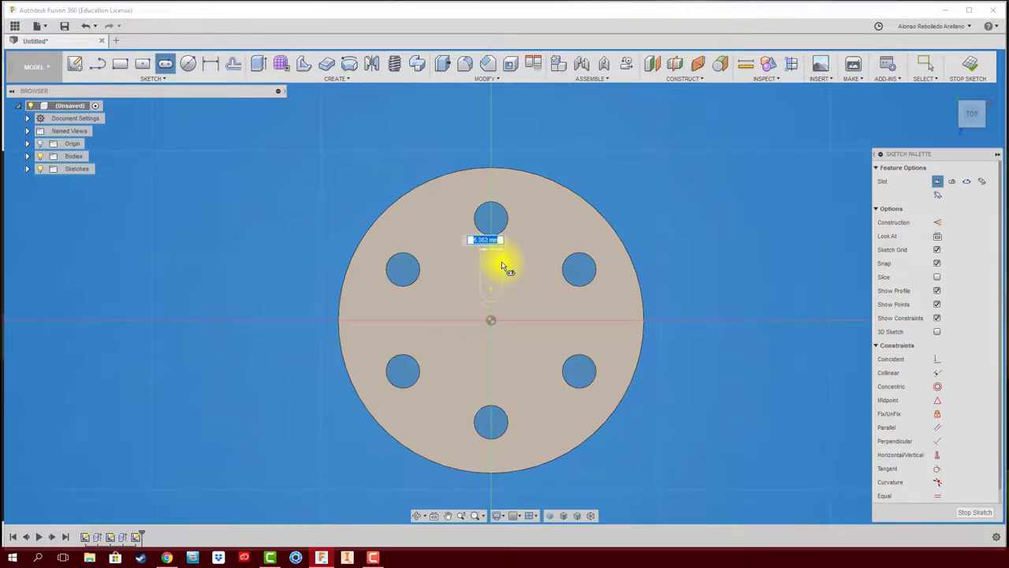
click(499, 268)
shift+middle_drag(408, 300, 333, 274)
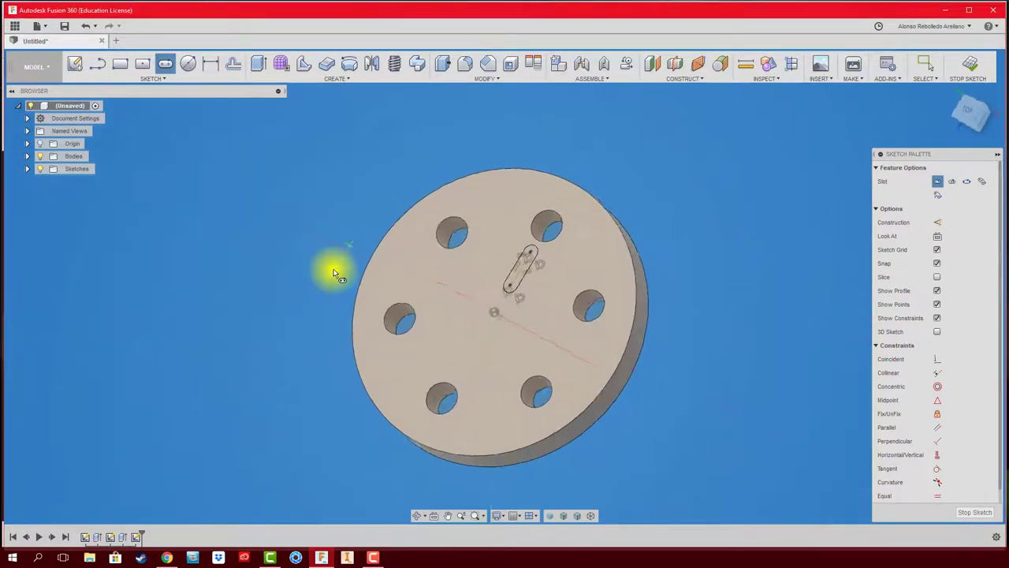
key(e)
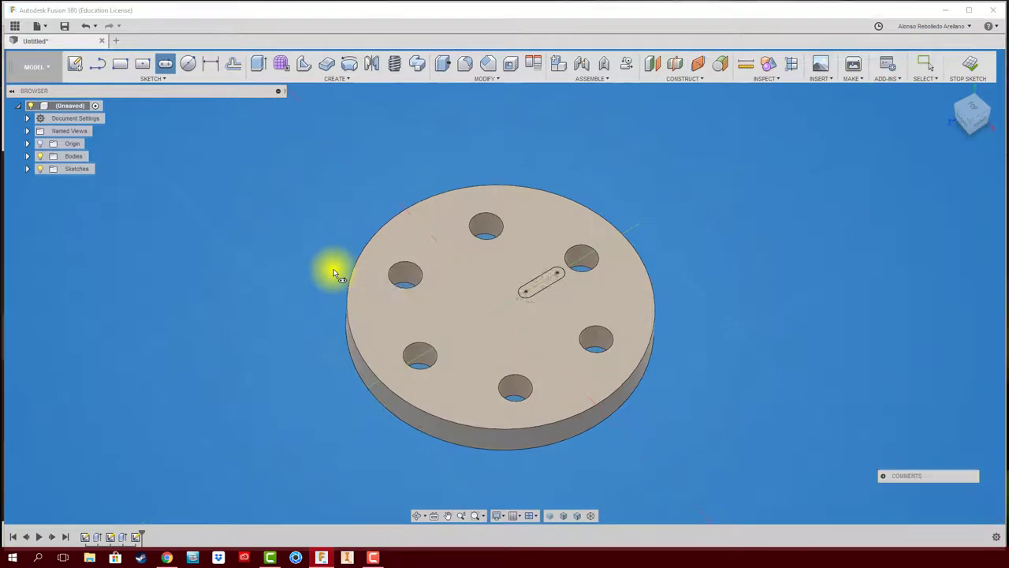
click(544, 280)
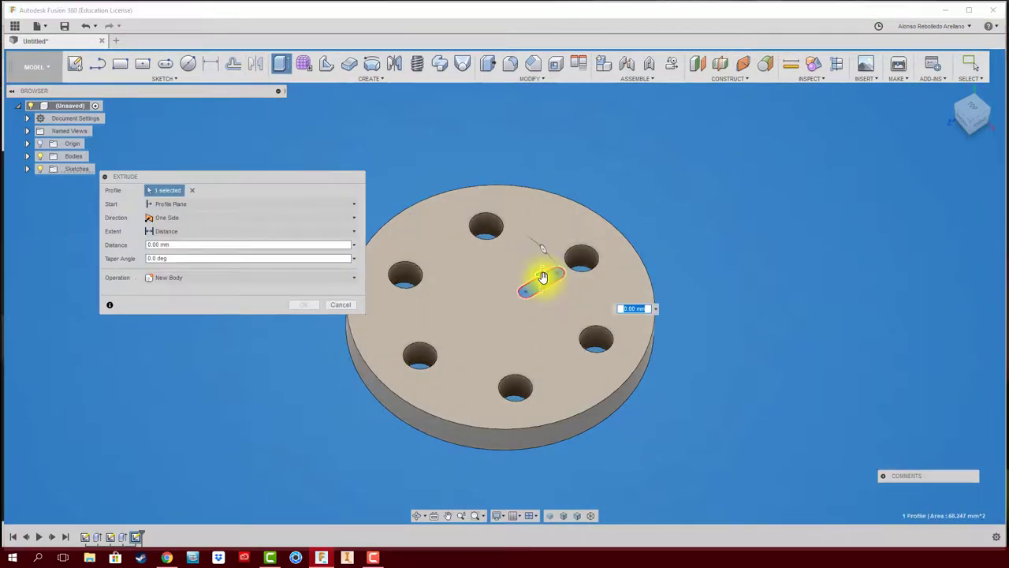
Extrude the slot profile upward into a raised rib.
drag(542, 249, 484, 254)
click(308, 303)
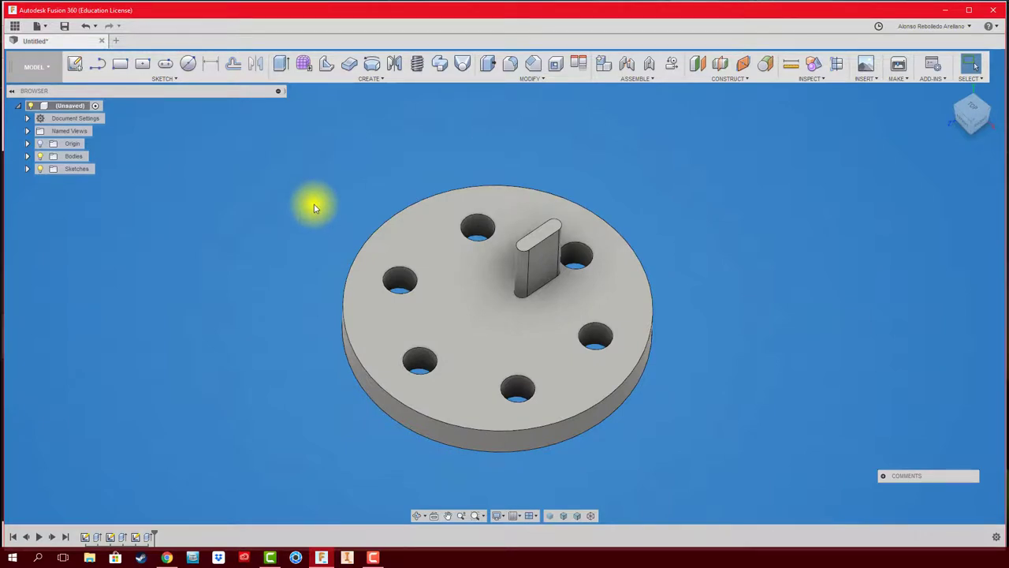
click(372, 79)
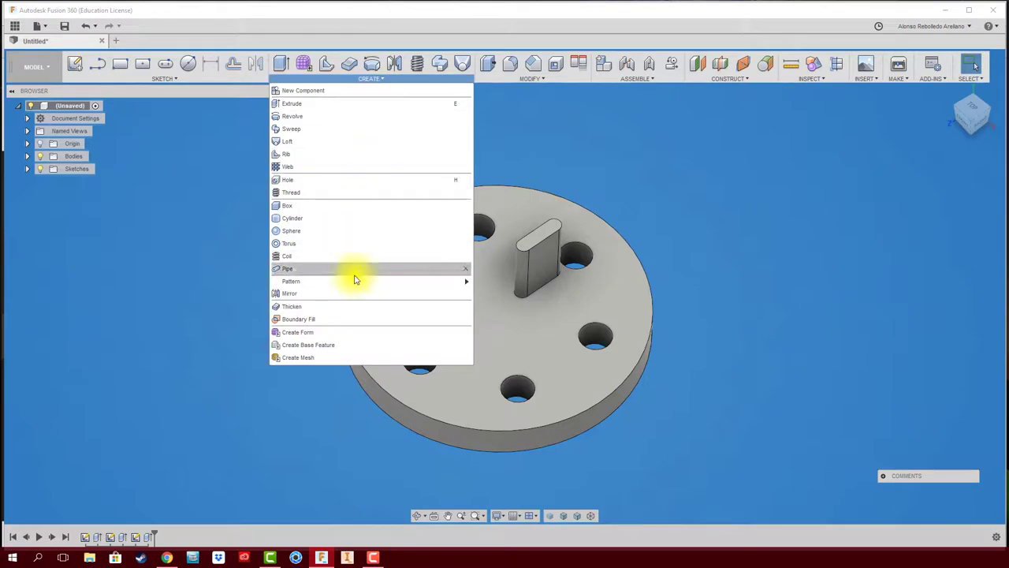
mouse_move(371, 281)
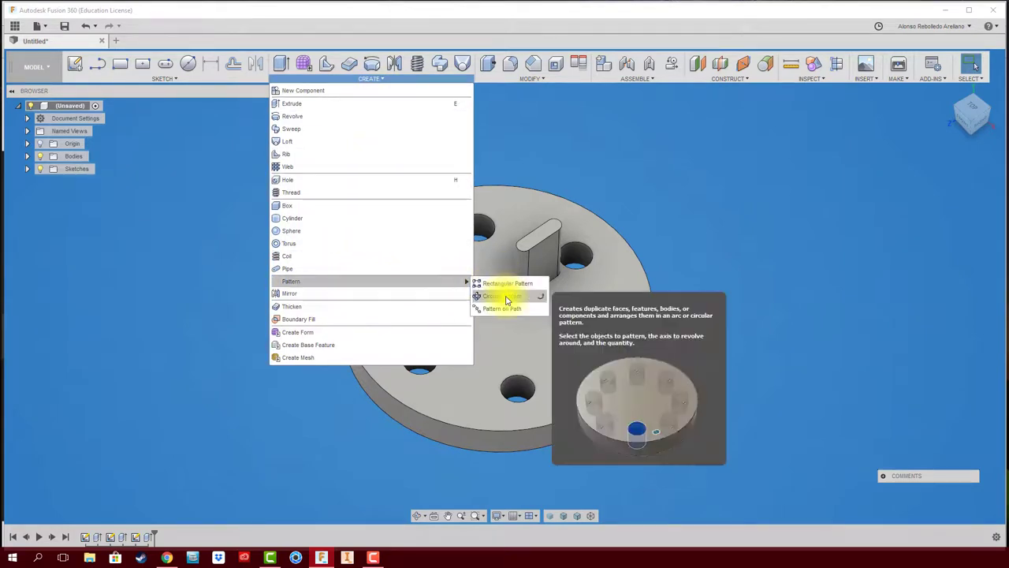
Circular-pattern the Extrude3 rib feature 6 times around the disc's round edge.
click(504, 295)
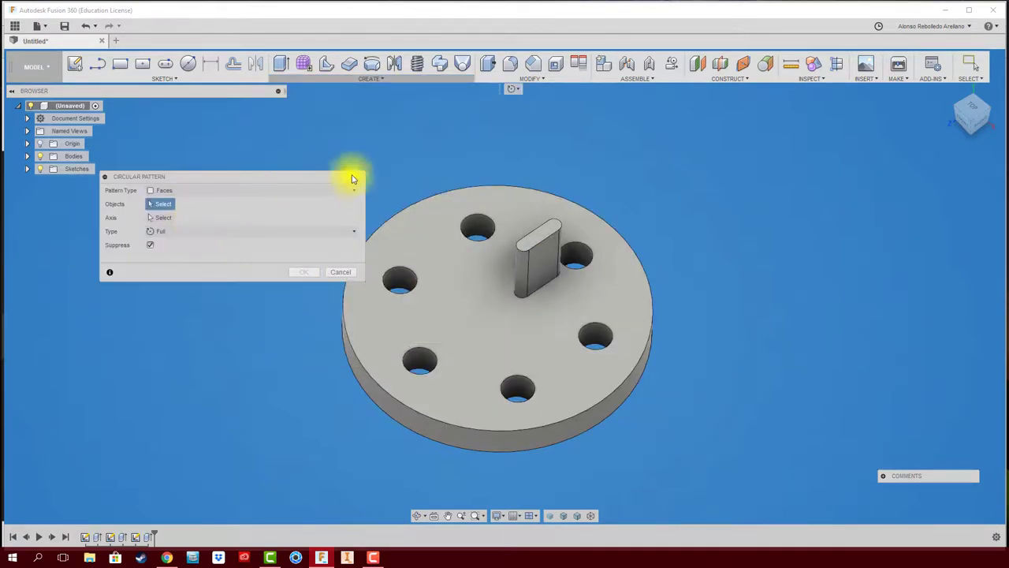
click(353, 190)
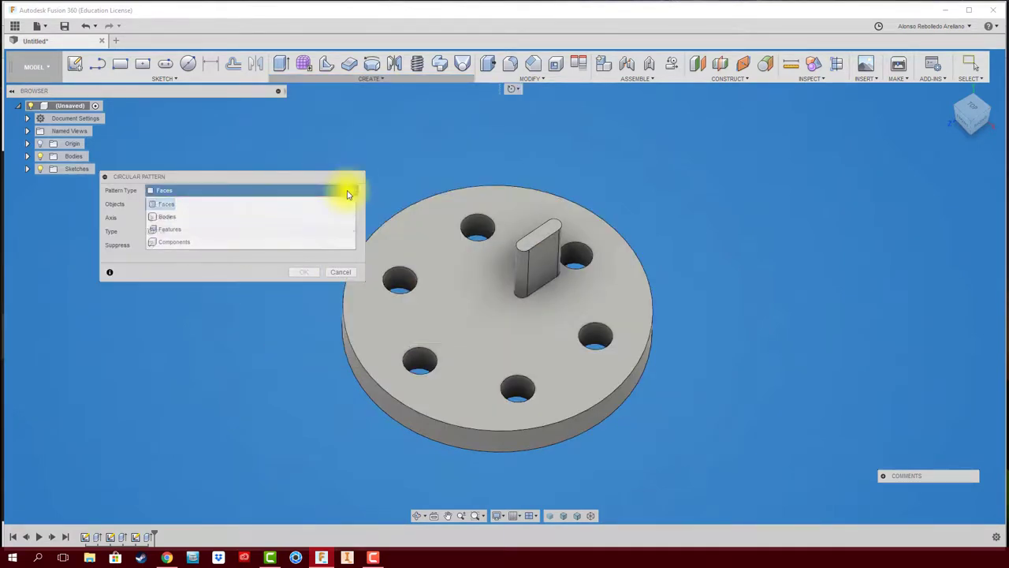
click(199, 230)
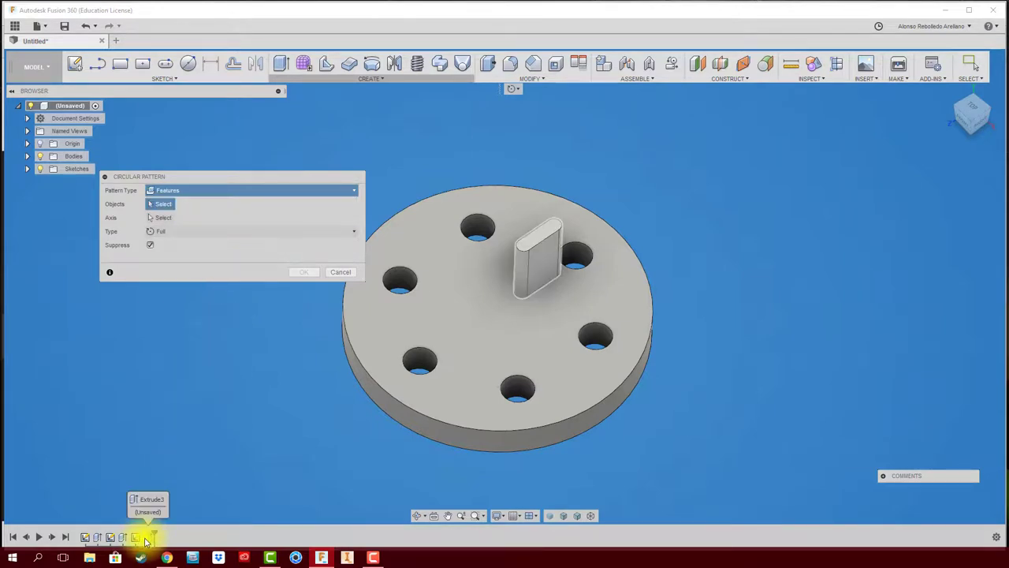
click(145, 540)
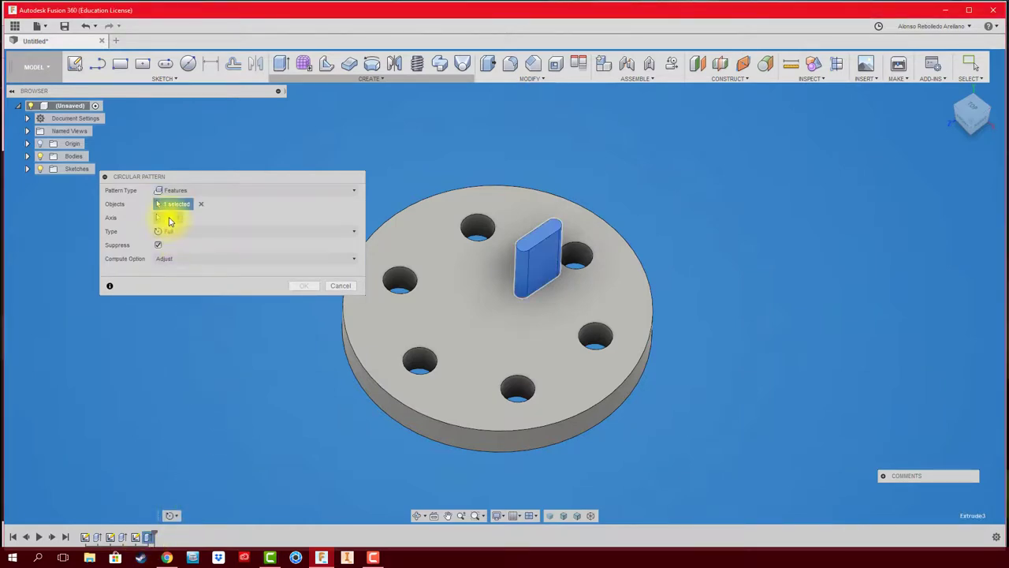
click(378, 386)
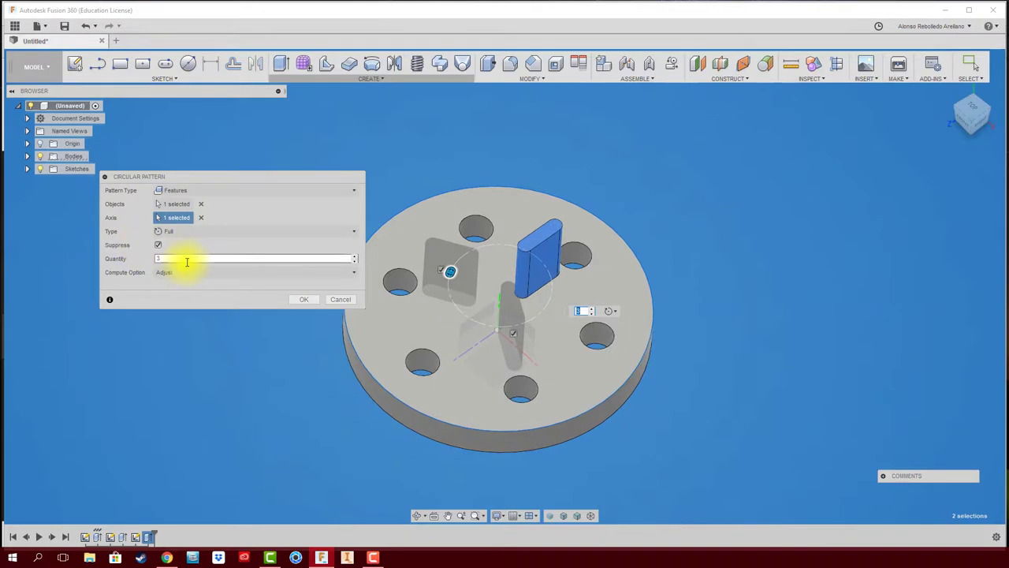
text(6)
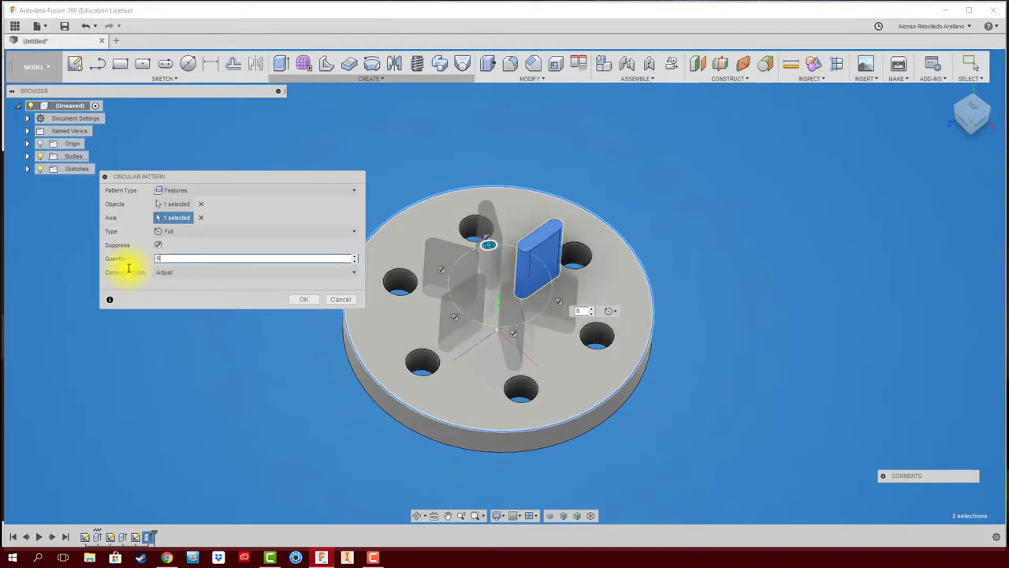
click(304, 300)
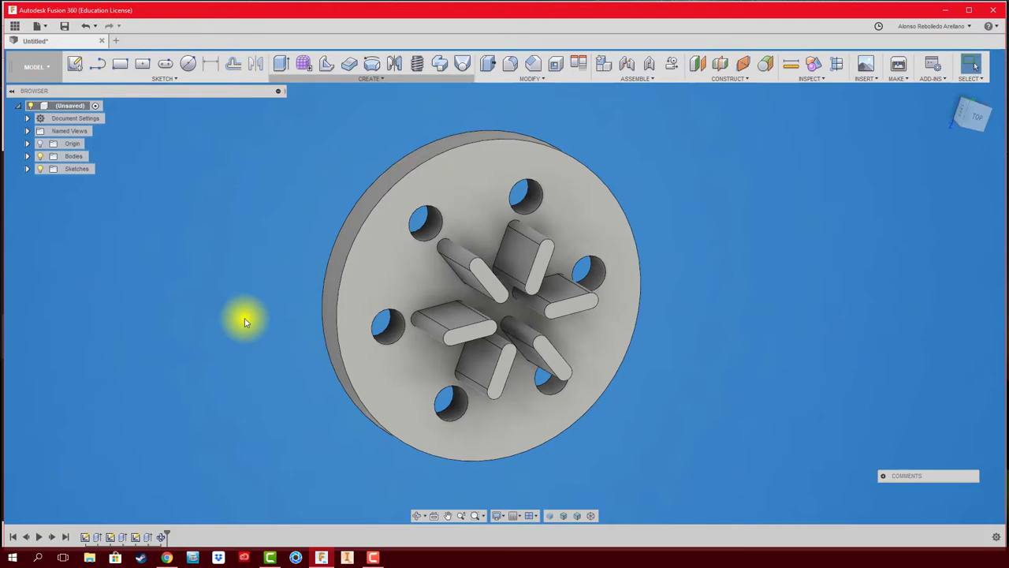
middle_drag(779, 349, 776, 349)
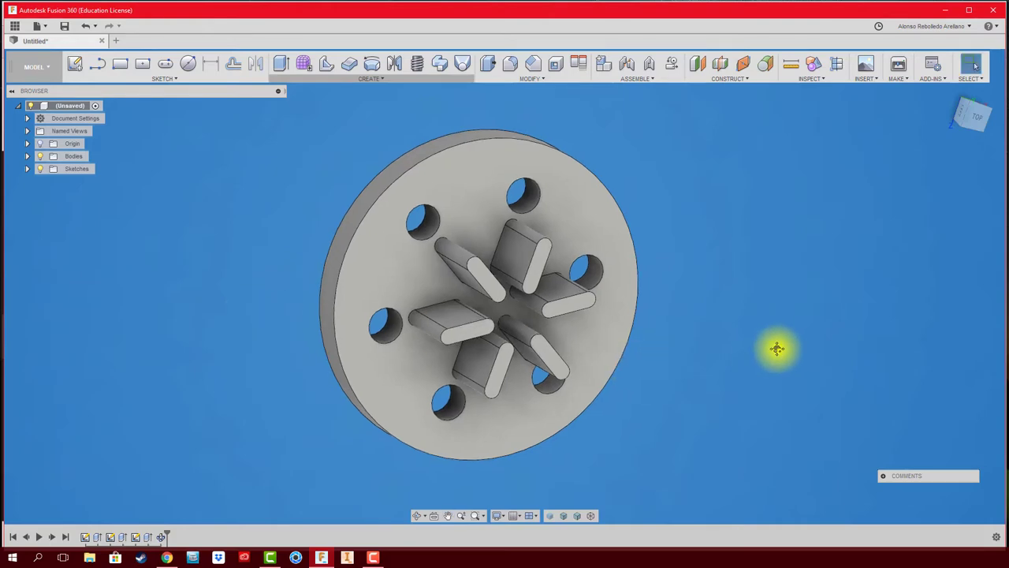